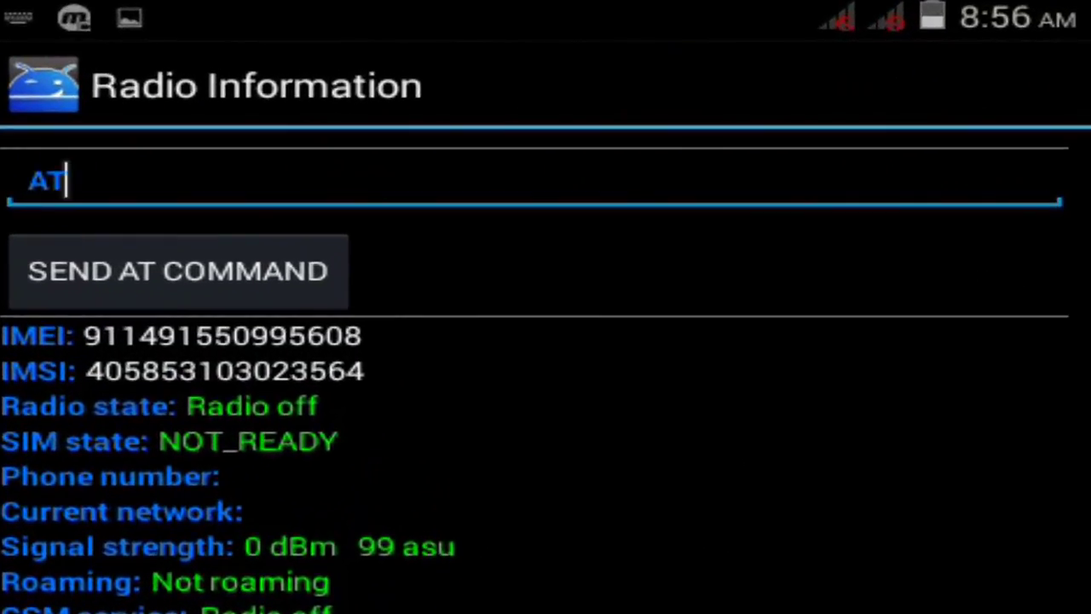
Start the AT command with + and insert the AT+EGMR=1,7,"" template for SIM slot 1's IMEI
text(+)
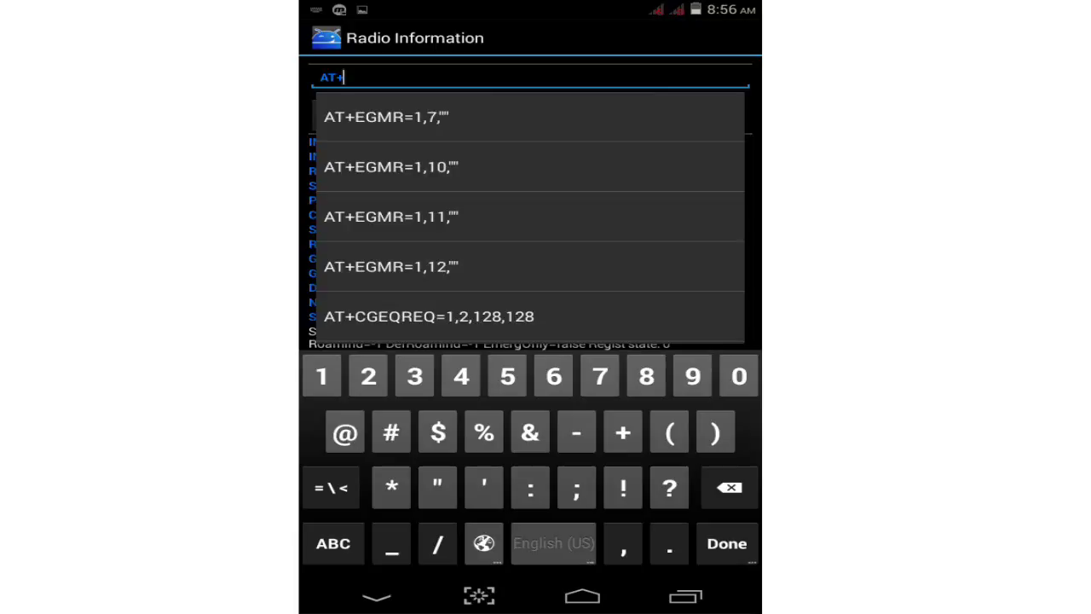
click(386, 117)
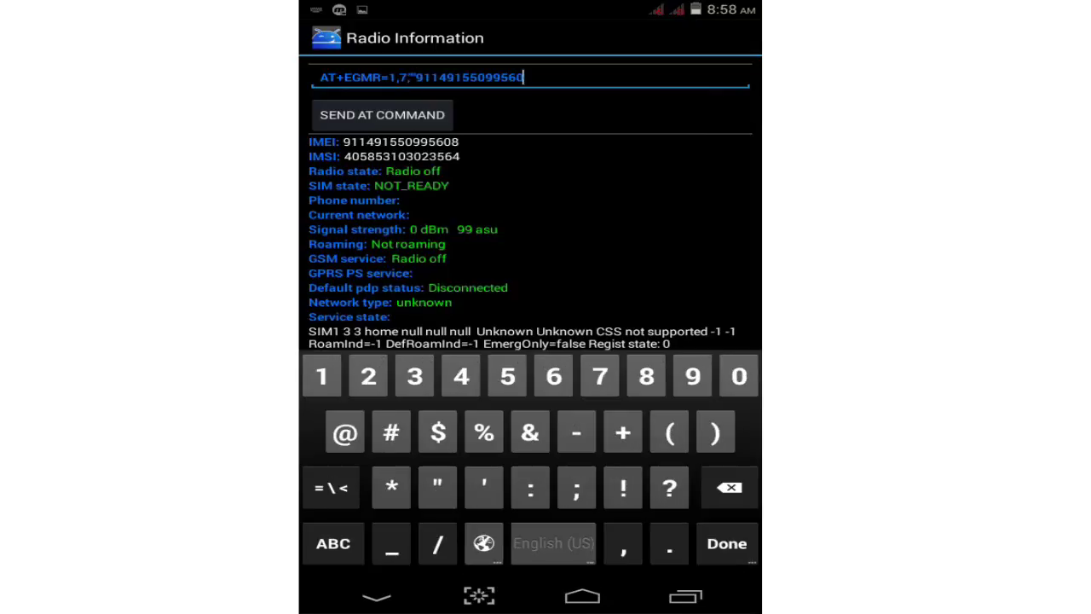